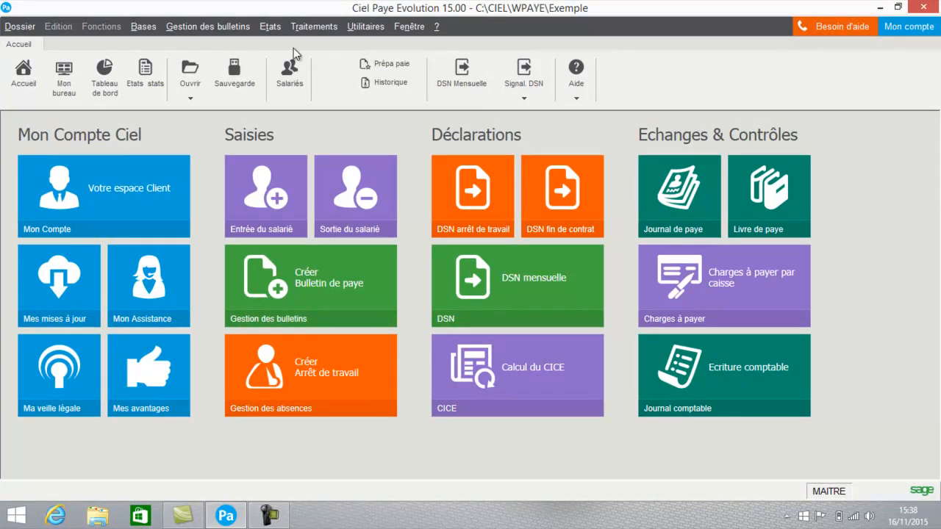
Open the contribution C195PREV (Forfait social Prévoy 10 sal. et +) from the contributions list for modification
{"action": "left_click", "coordinate": [148, 28]}
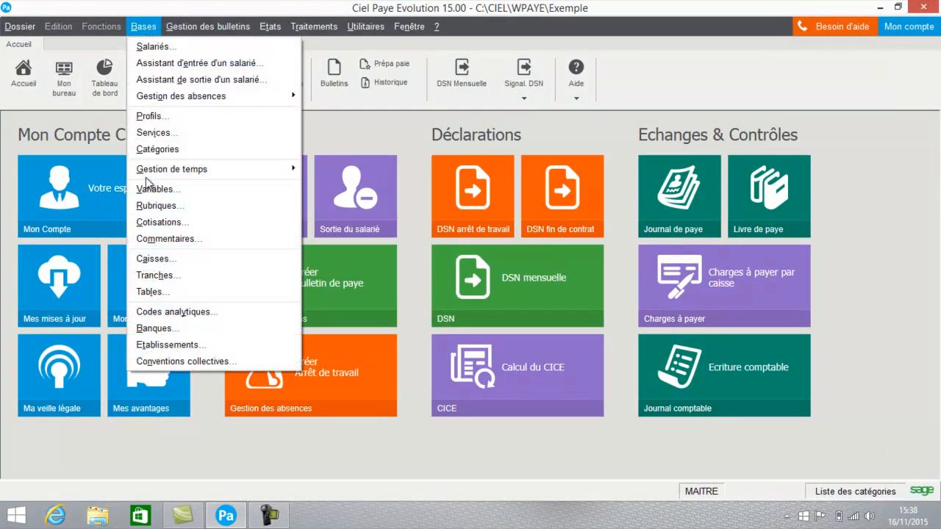
{"action": "left_click", "coordinate": [147, 225]}
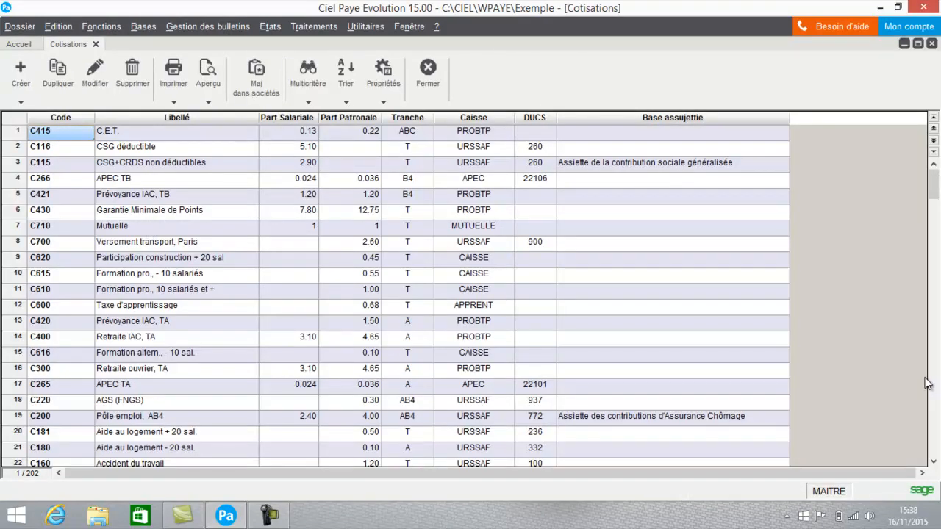
{"action": "left_click", "coordinate": [933, 463]}
{"action": "left_click", "coordinate": [933, 462]}
{"action": "left_click", "coordinate": [933, 462]}
{"action": "left_click", "coordinate": [933, 462]}
{"action": "left_click", "coordinate": [933, 462]}
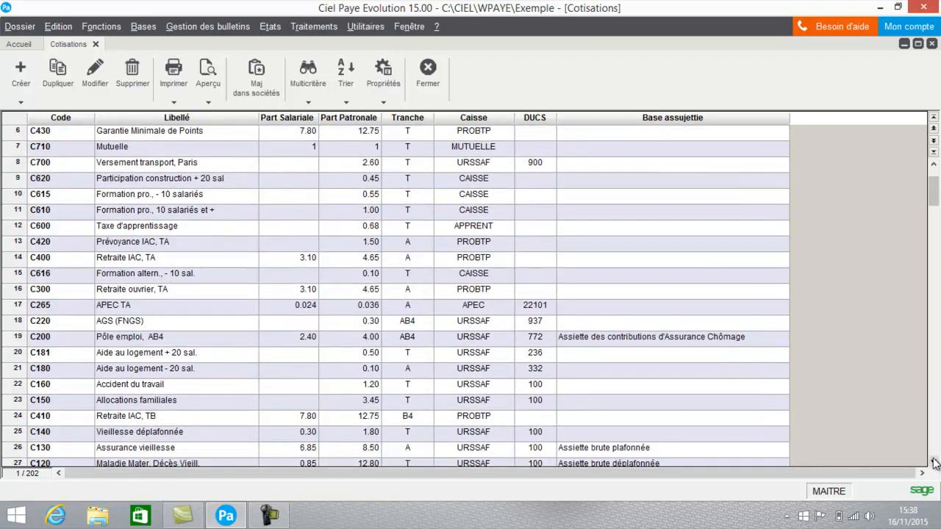
{"action": "left_click", "coordinate": [933, 462]}
{"action": "left_click", "coordinate": [933, 462]}
{"action": "left_click", "coordinate": [933, 462]}
{"action": "left_click", "coordinate": [934, 462]}
{"action": "left_click", "coordinate": [933, 462]}
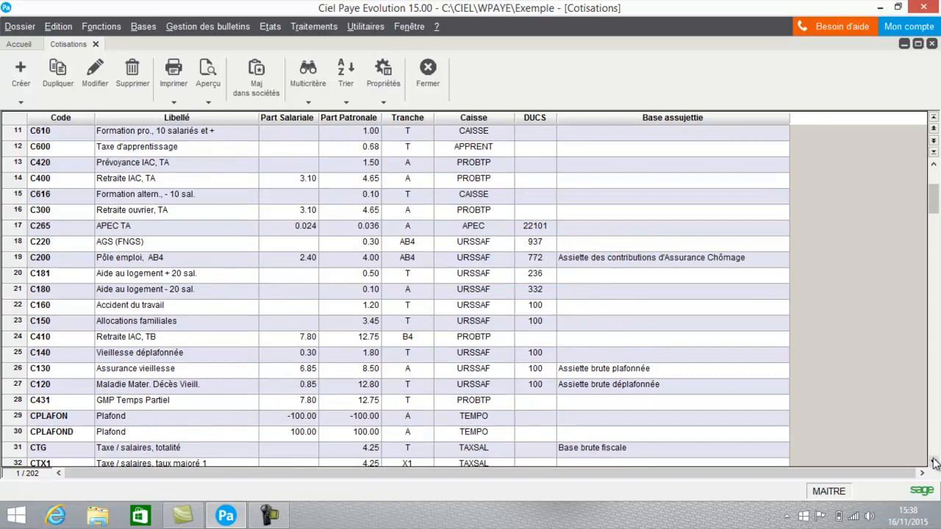
{"action": "left_click_drag", "start_coordinate": [934, 462], "coordinate": [933, 462]}
{"action": "left_click", "coordinate": [933, 462]}
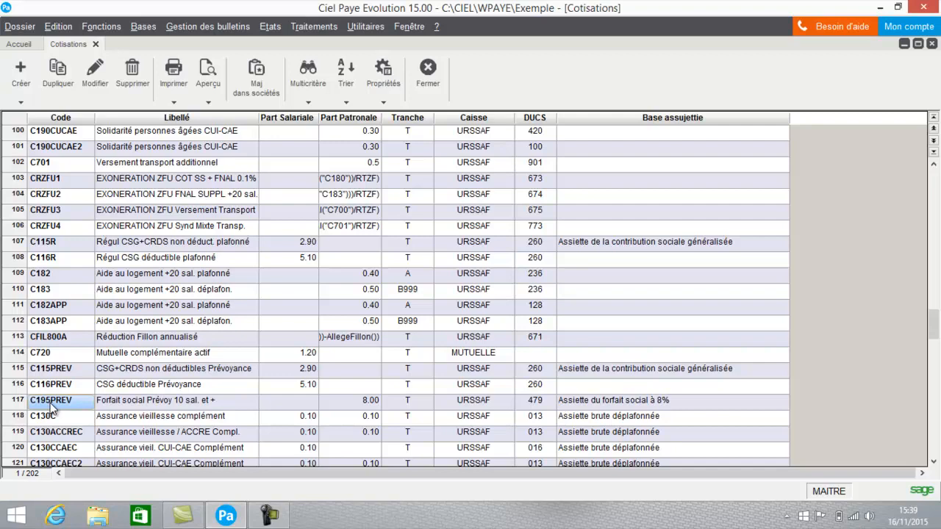
{"action": "left_click", "coordinate": [95, 74]}
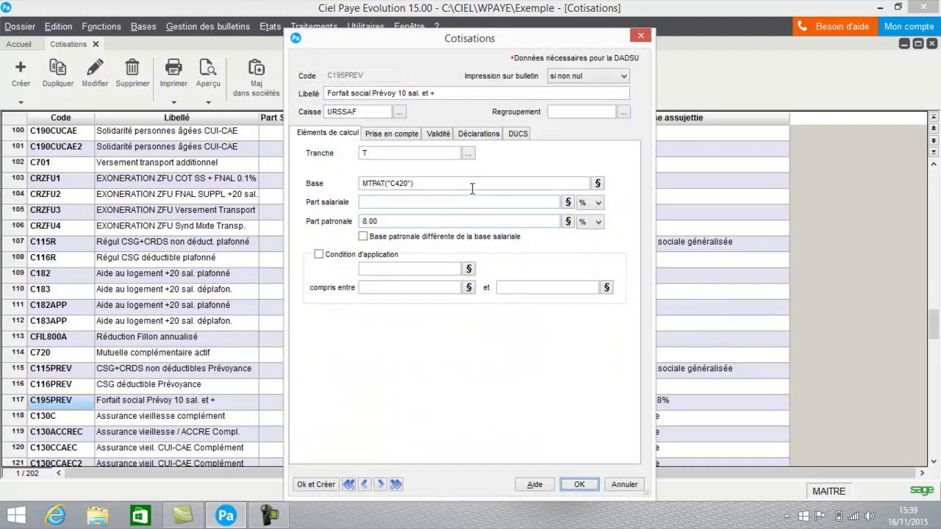
Extend the contribution's base formula to MTPAT("C420")+MTPAT("C710") and save the contribution
{"action": "left_click", "coordinate": [468, 184]}
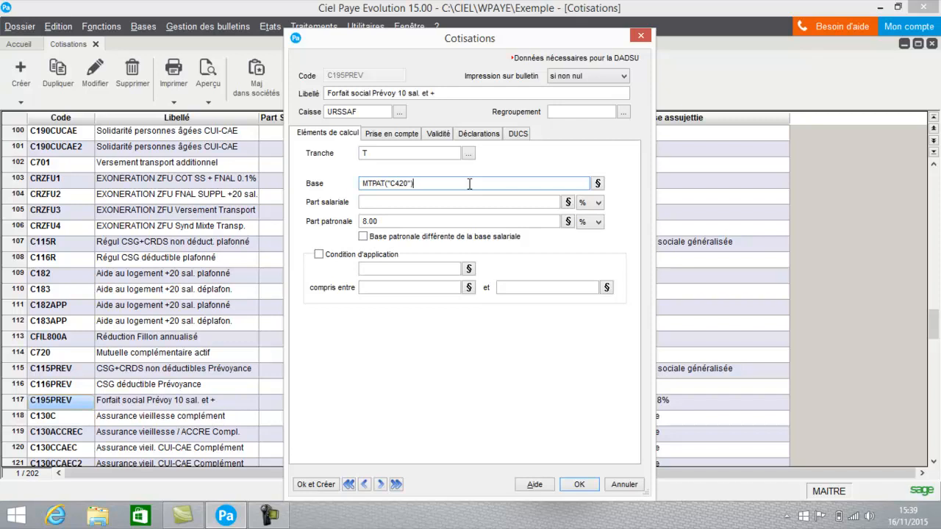
{"action": "left_click", "coordinate": [598, 184]}
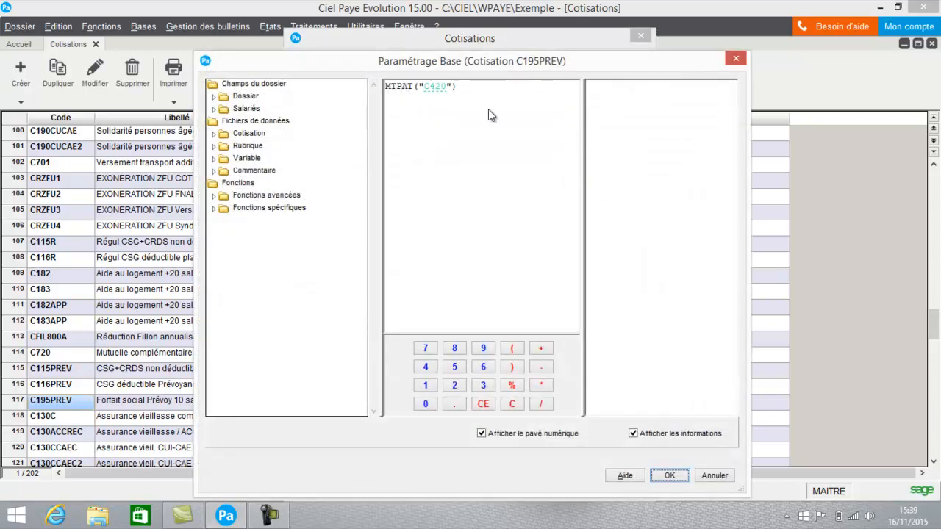
{"action": "left_click", "coordinate": [474, 84]}
{"action": "type", "text": "+"}
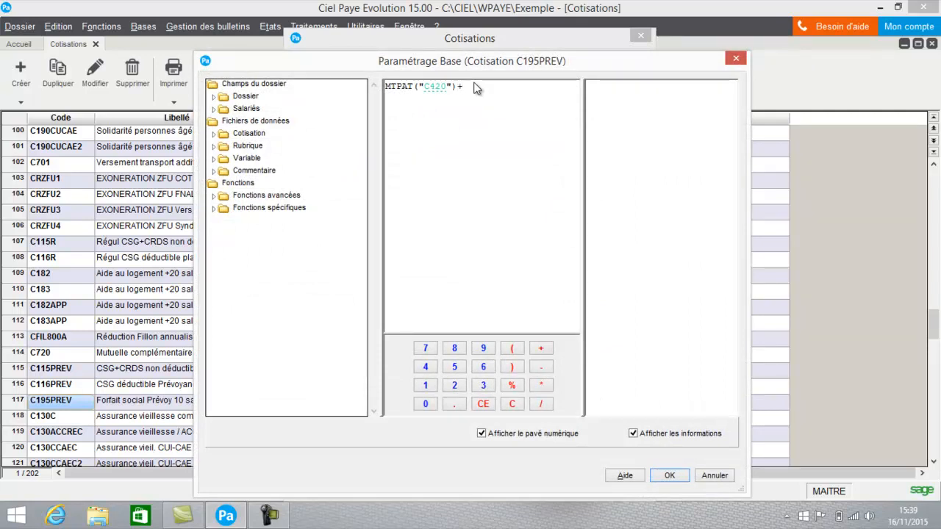
{"action": "type", "text": "MTPAT"}
{"action": "type", "text": "())"}
{"action": "type", "text": "\"\""}
{"action": "type", "text": "C71"}
{"action": "type", "text": "0"}
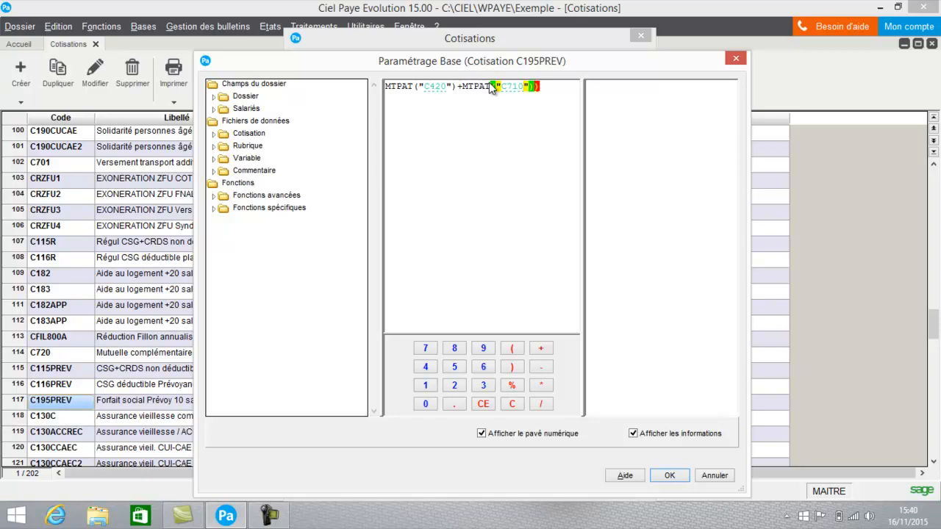
{"action": "left_click", "coordinate": [548, 89]}
{"action": "left_click", "coordinate": [668, 475]}
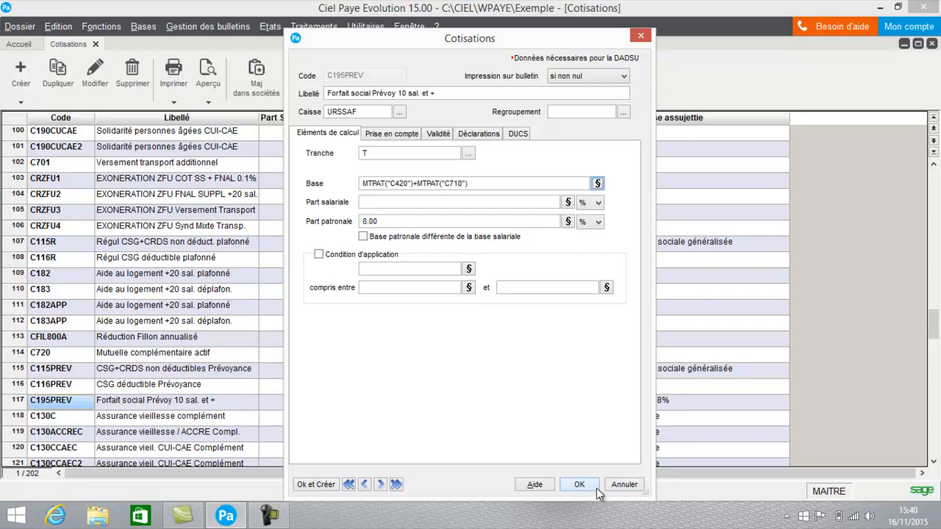
{"action": "left_click", "coordinate": [586, 486]}
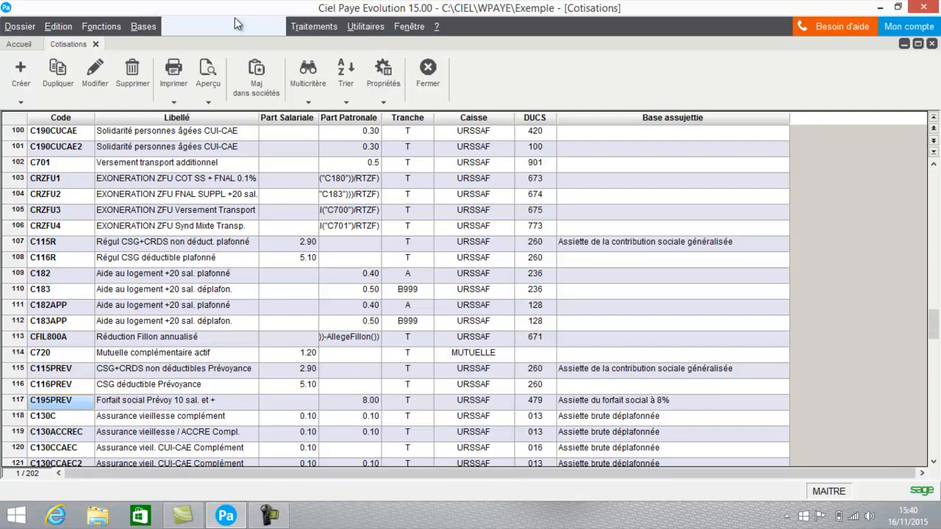
Open the fifth employee's November payslip for modification
{"action": "left_click", "coordinate": [197, 29]}
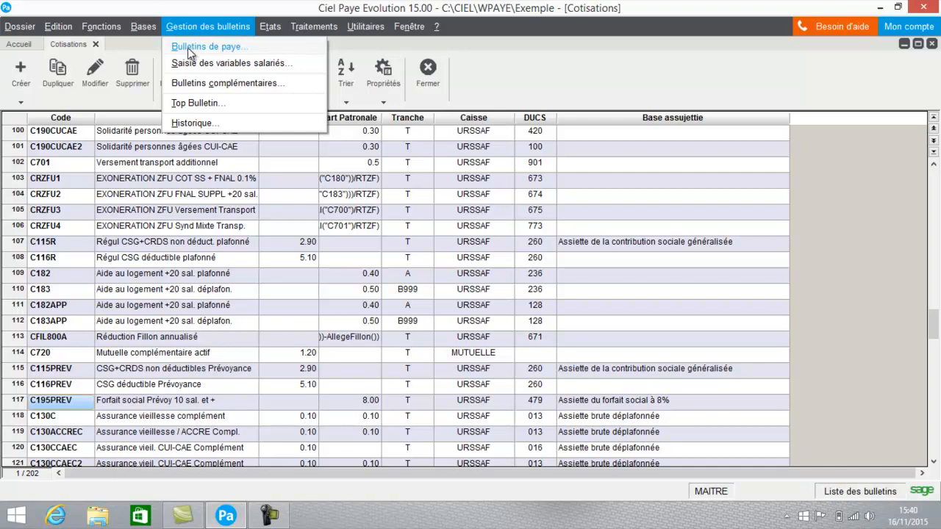
{"action": "left_click", "coordinate": [189, 50]}
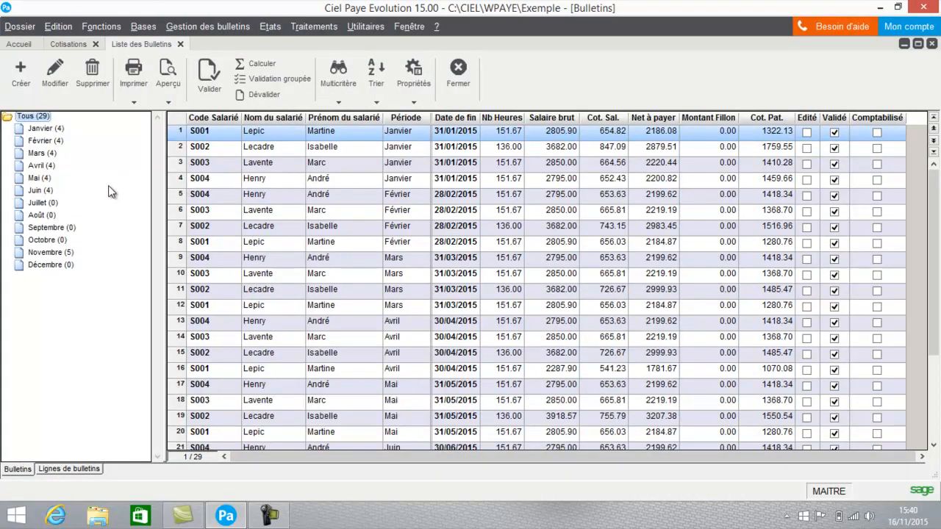
{"action": "left_click", "coordinate": [60, 253]}
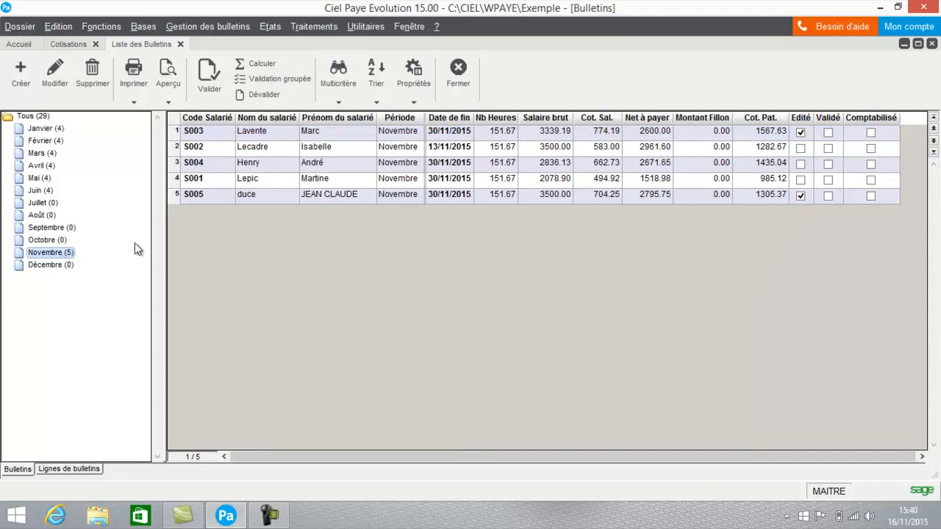
{"action": "left_click", "coordinate": [318, 194]}
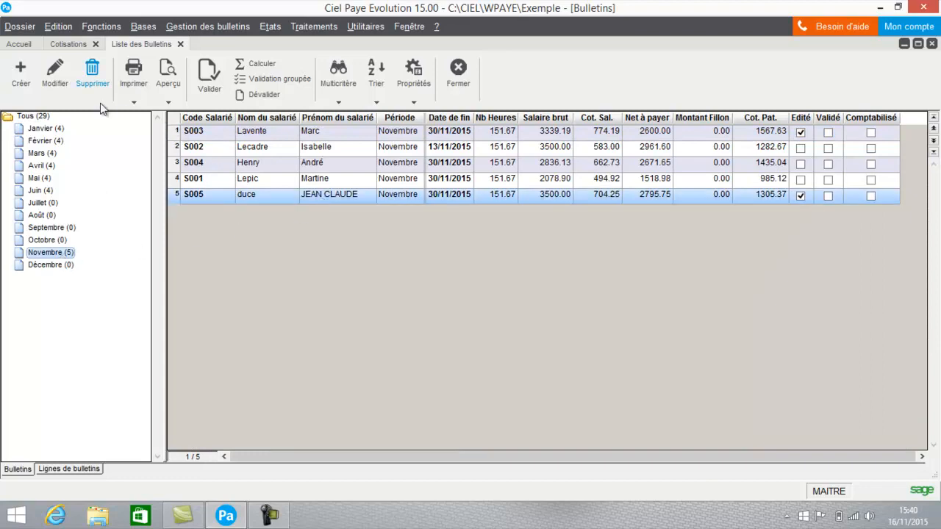
{"action": "left_click", "coordinate": [55, 74]}
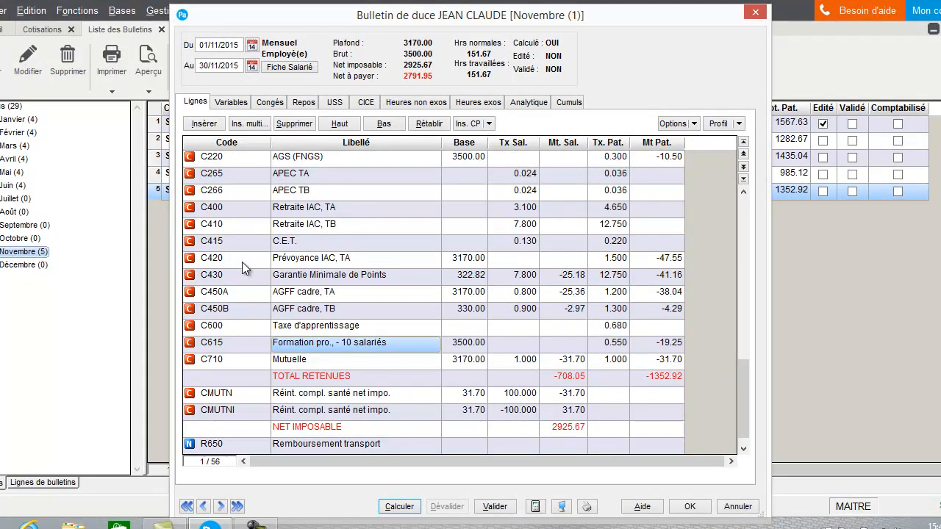
Move the C710 Mutuelle line up the payslip until it sits directly below C420 Prévoyance IAC, TA
{"action": "left_click", "coordinate": [235, 364]}
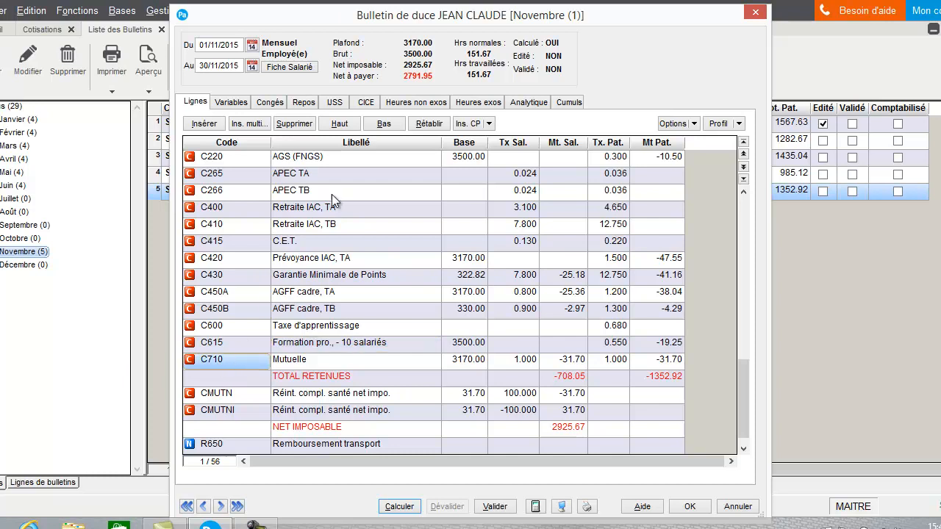
{"action": "left_click", "coordinate": [347, 125]}
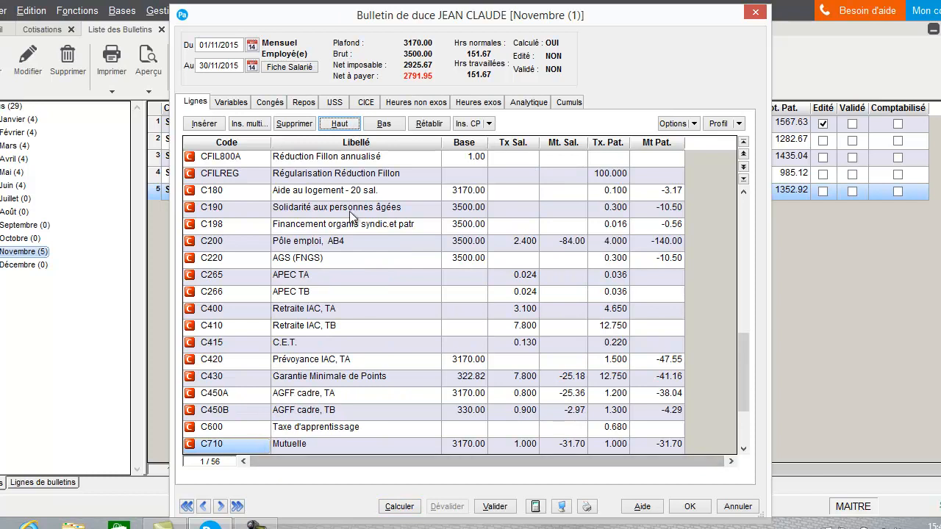
{"action": "left_click", "coordinate": [338, 125]}
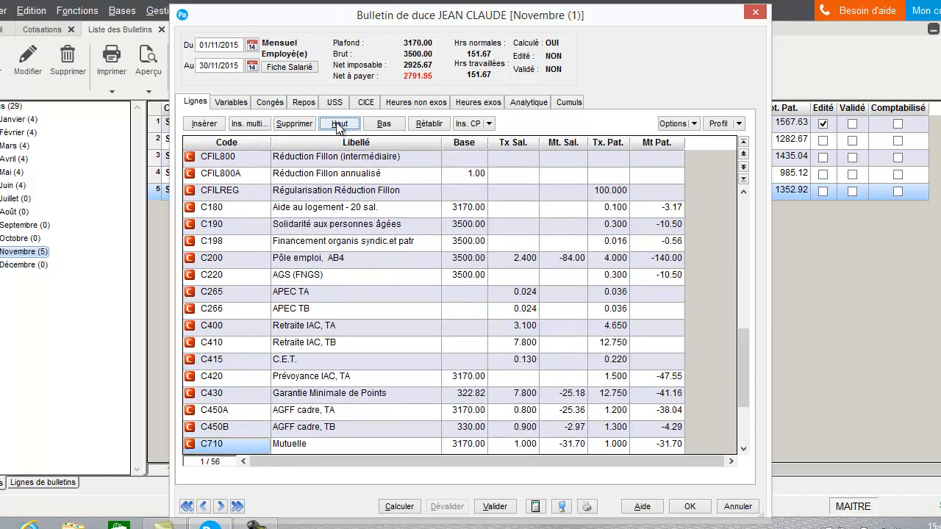
{"action": "left_click", "coordinate": [338, 125]}
{"action": "left_click", "coordinate": [338, 125]}
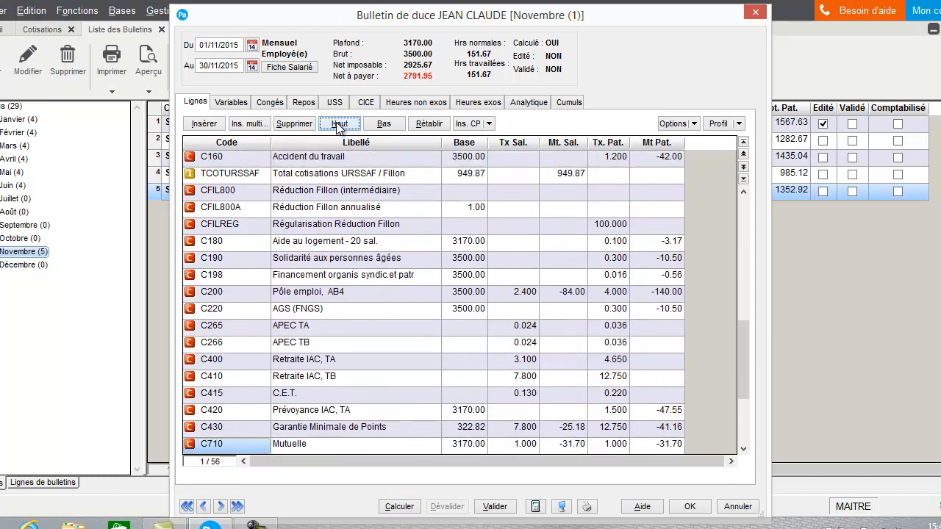
{"action": "left_click", "coordinate": [338, 125]}
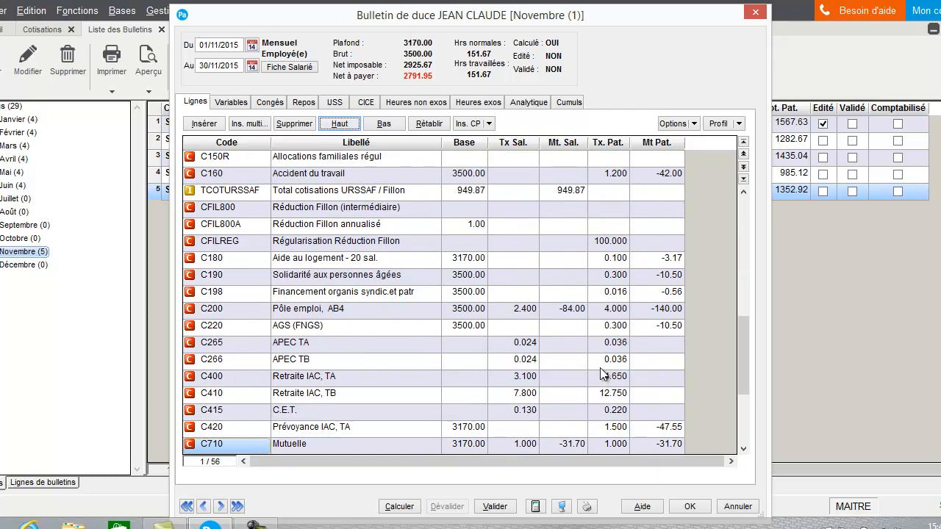
Insert the contribution C195PREV above the C430 Garantie Minimale de Points line and recalculate the payslip
{"action": "left_click_drag", "start_coordinate": [744, 367], "coordinate": [745, 417]}
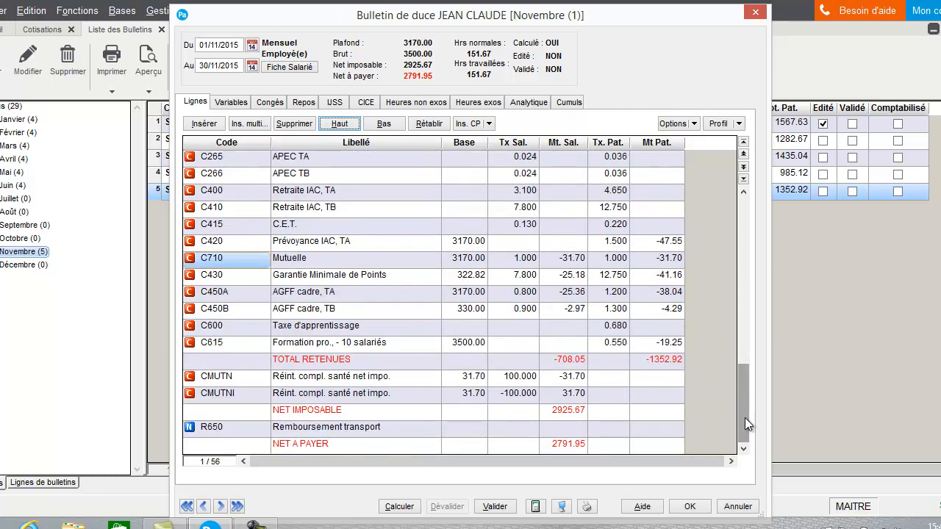
{"action": "left_click", "coordinate": [223, 275]}
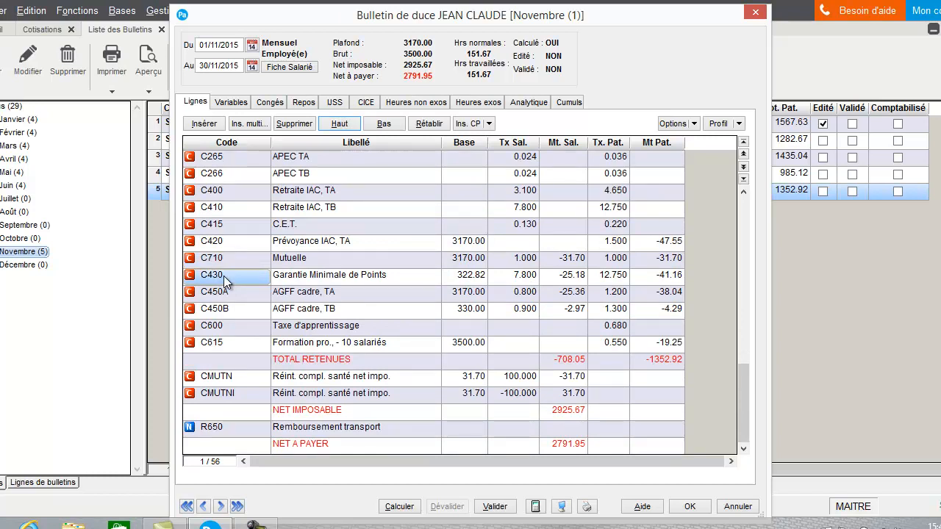
{"action": "left_click", "coordinate": [199, 125]}
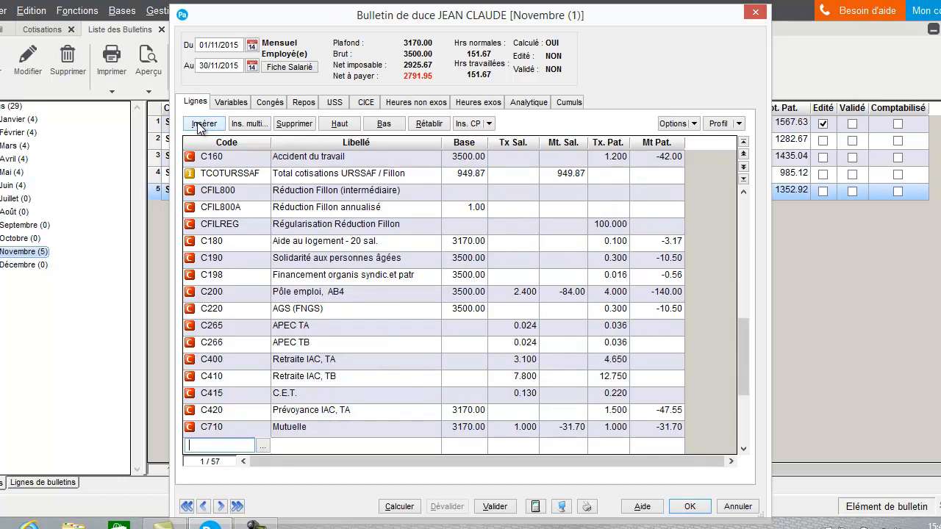
{"action": "left_click", "coordinate": [376, 389]}
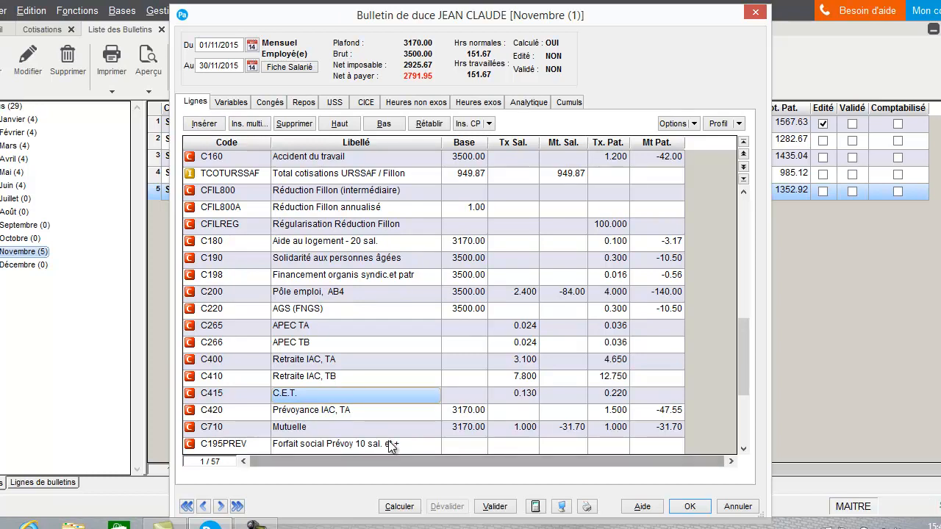
{"action": "left_click", "coordinate": [399, 507]}
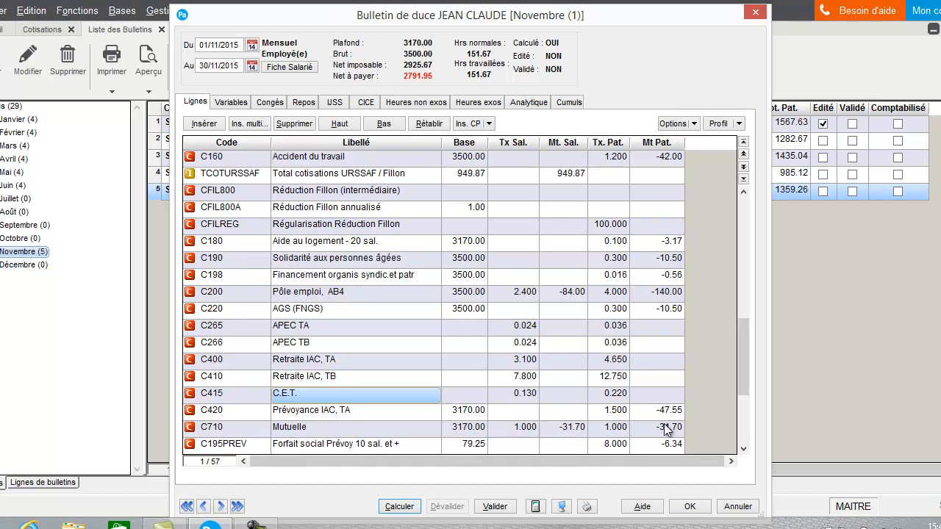
Review the calculation settings of C195PREV from its payslip line, closing them without changes
{"action": "left_click", "coordinate": [253, 444]}
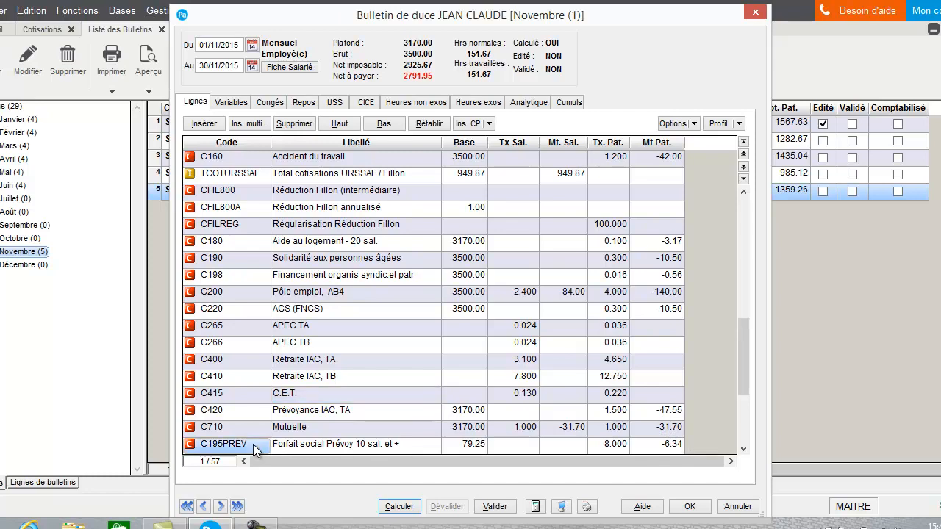
{"action": "left_click", "coordinate": [253, 444]}
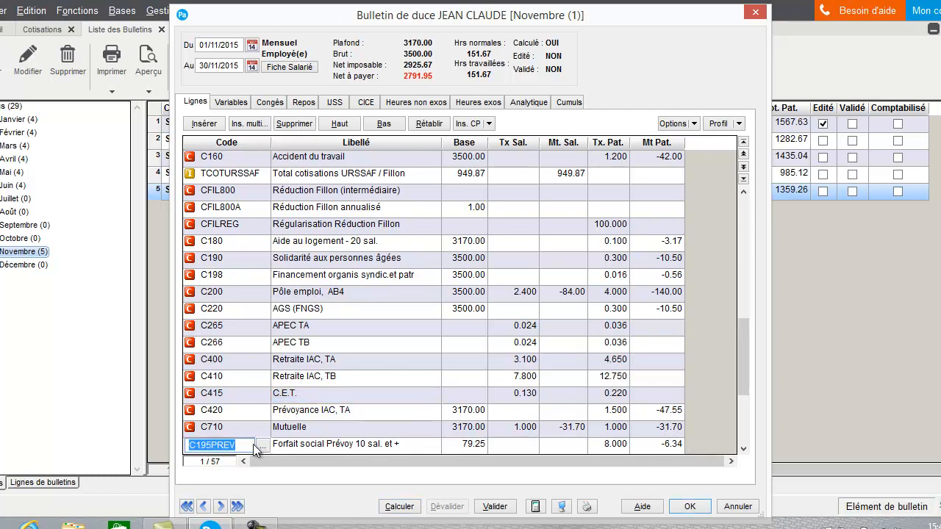
{"action": "left_click", "coordinate": [263, 444]}
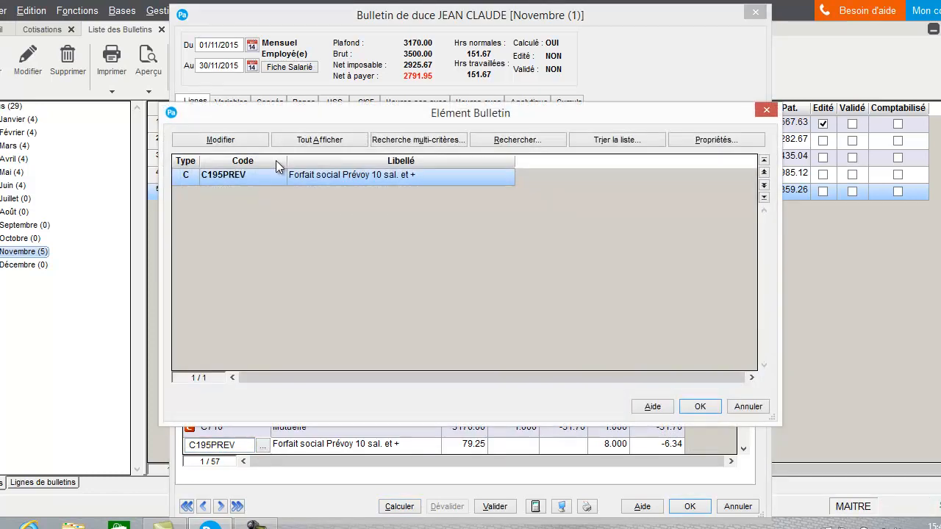
{"action": "left_click", "coordinate": [231, 139]}
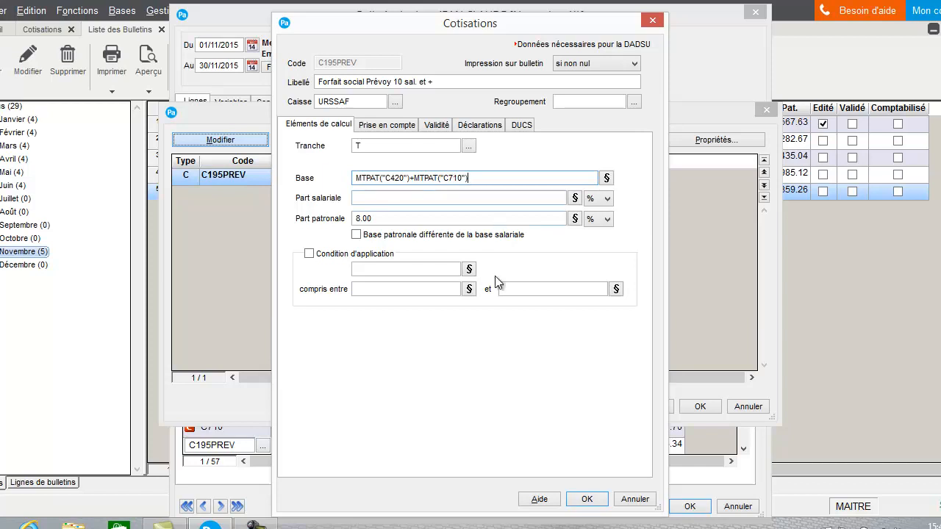
{"action": "left_click", "coordinate": [636, 499]}
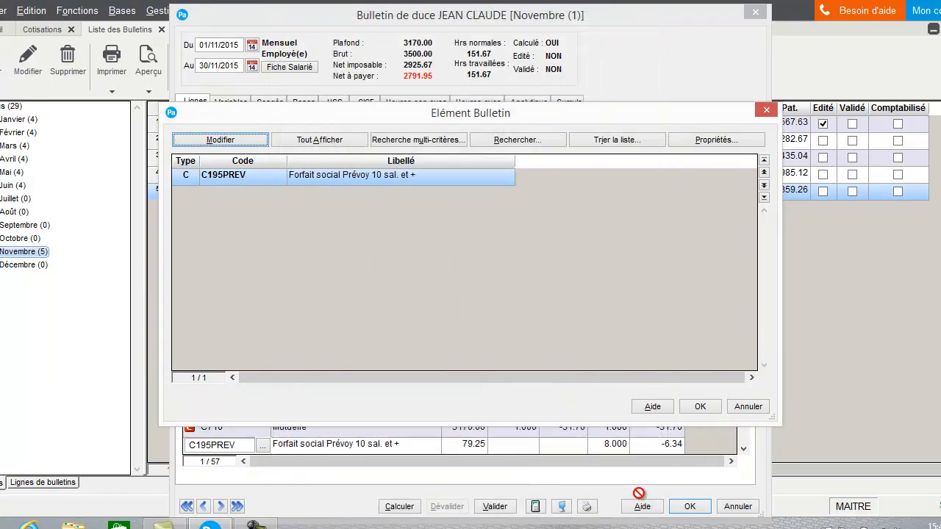
{"action": "left_click", "coordinate": [709, 411]}
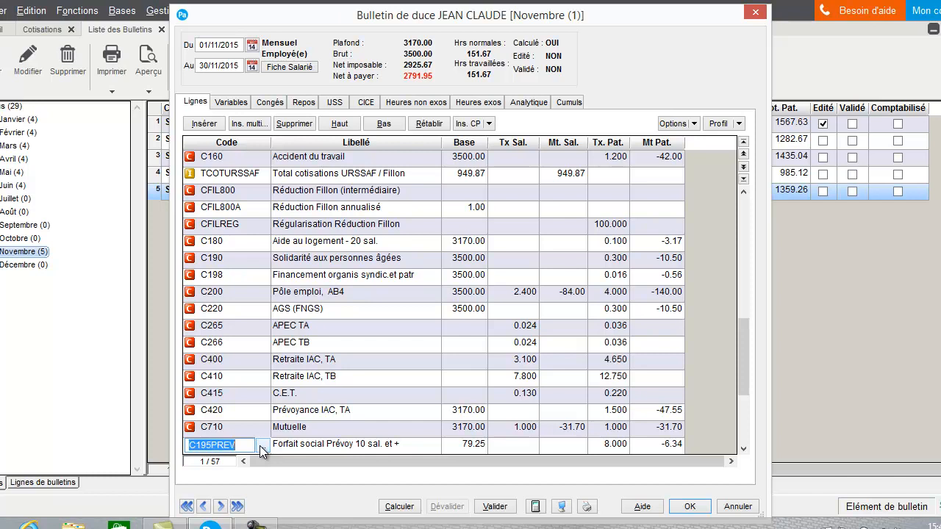
Delete the C195PREV line from the payslip and confirm the deletion
{"action": "left_click", "coordinate": [295, 125]}
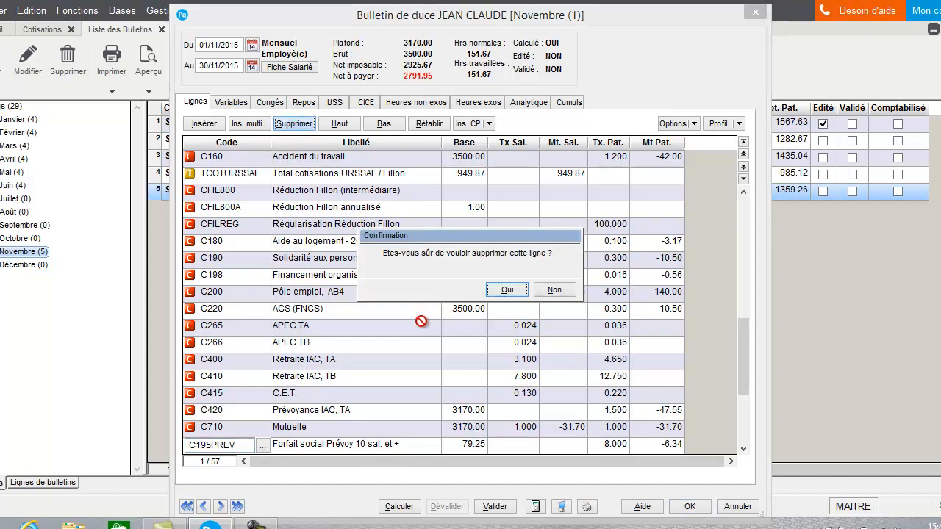
{"action": "left_click", "coordinate": [507, 290]}
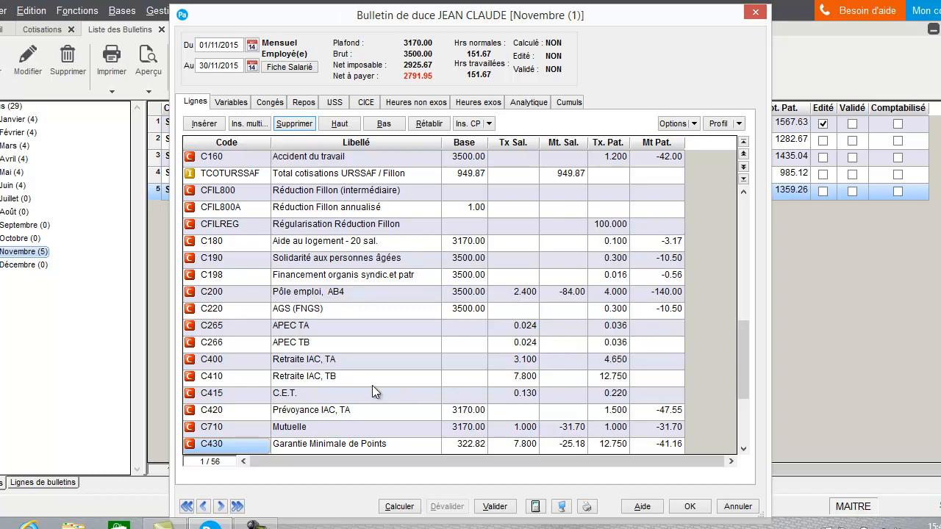
Insert the contribution C195 Forfait social above the C430 Garantie Minimale de Points line and recalculate the payslip
{"action": "left_click_drag", "start_coordinate": [745, 344], "coordinate": [732, 385]}
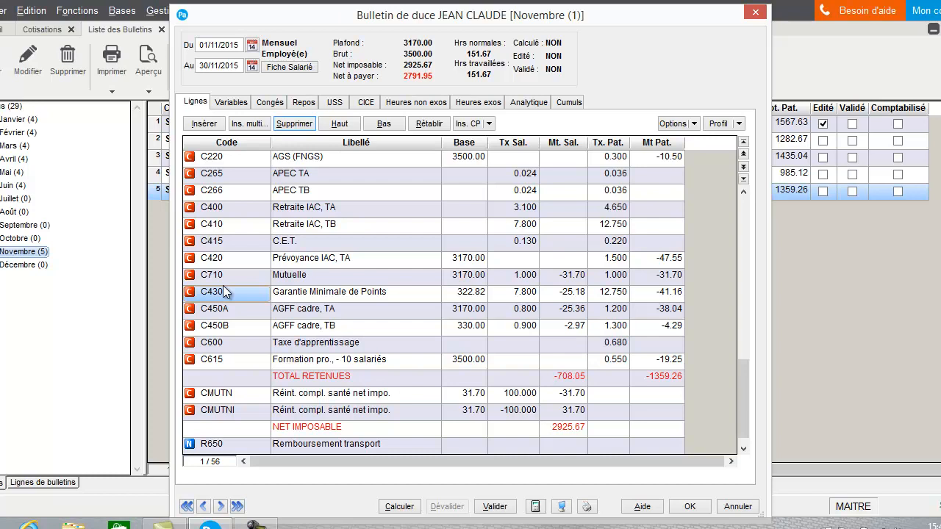
{"action": "left_click", "coordinate": [205, 124]}
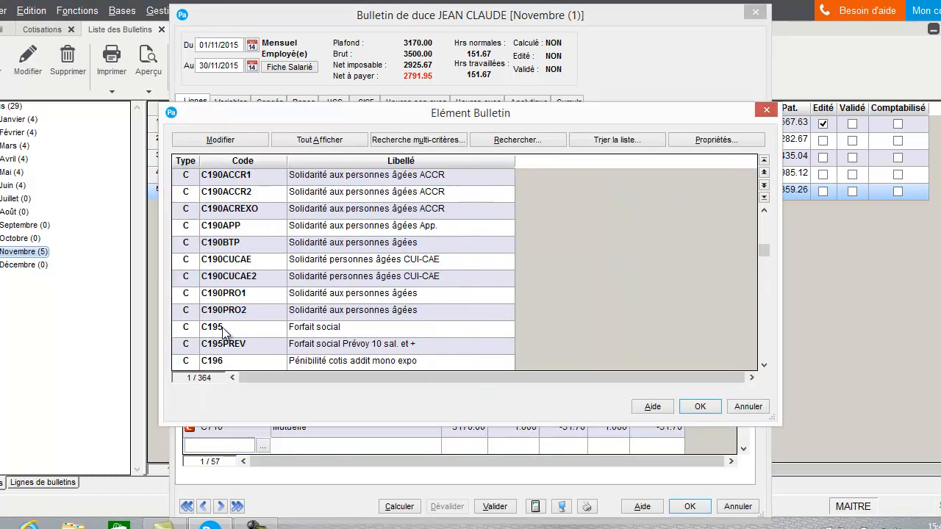
{"action": "left_click", "coordinate": [222, 327]}
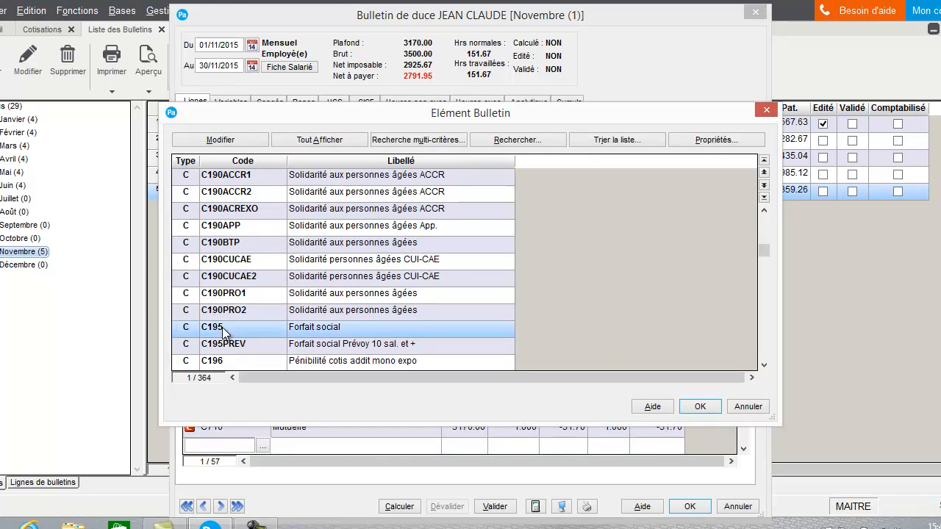
{"action": "double_click", "coordinate": [222, 327]}
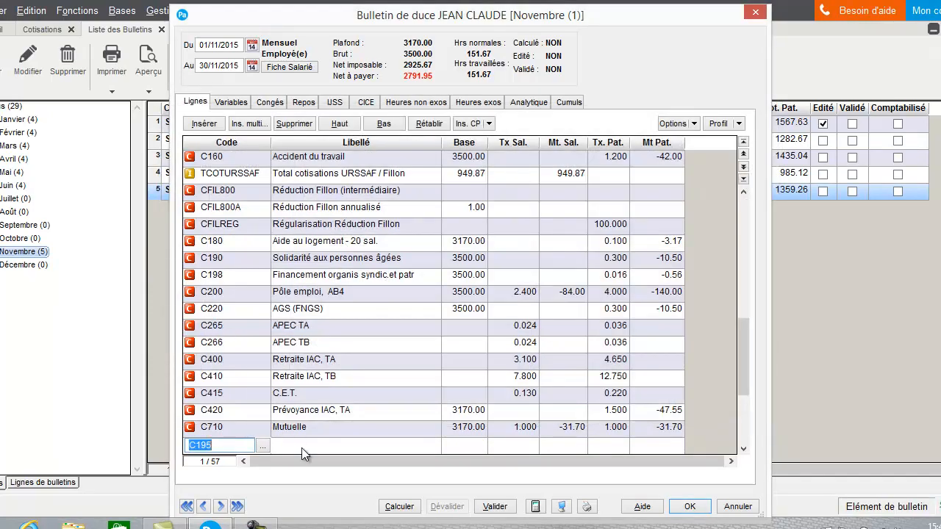
{"action": "left_click", "coordinate": [301, 447]}
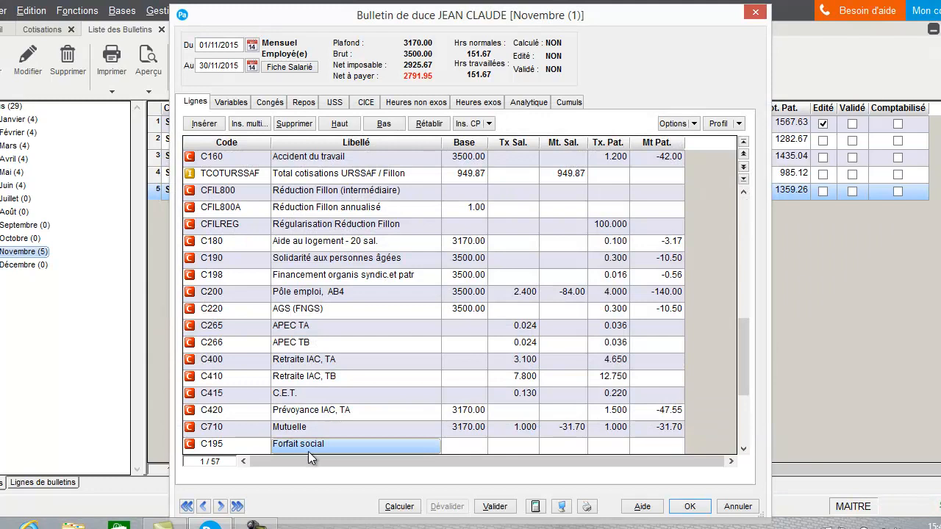
{"action": "left_click", "coordinate": [399, 506]}
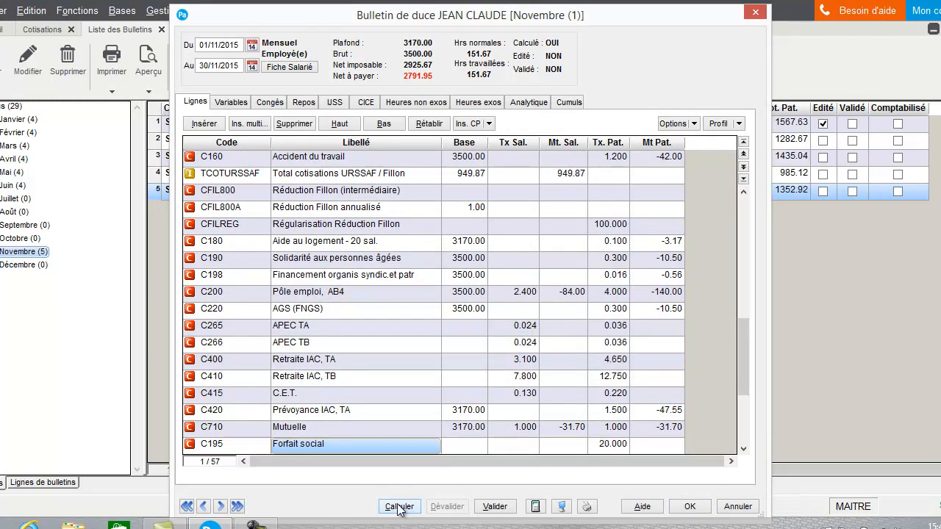
Review the calculation settings of C195 Forfait social from its payslip line, closing them without changes
{"action": "left_click", "coordinate": [263, 446]}
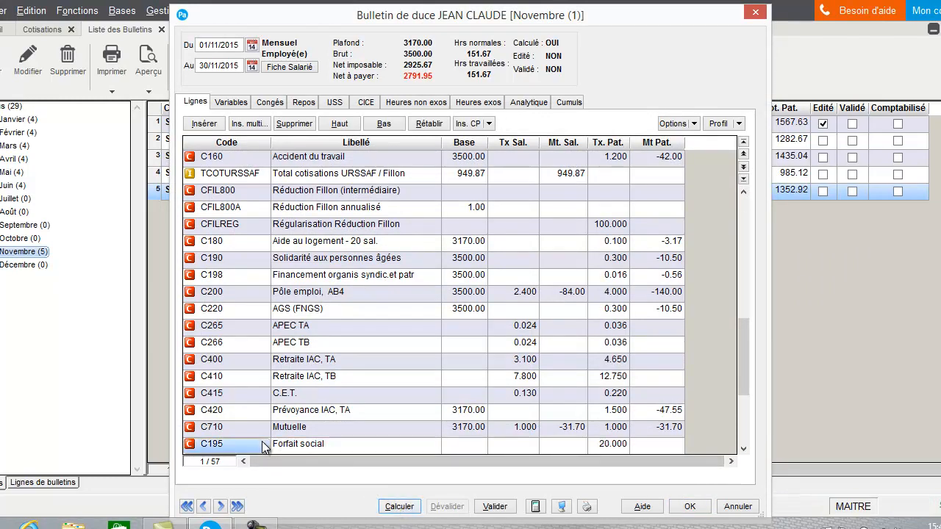
{"action": "left_click", "coordinate": [262, 445]}
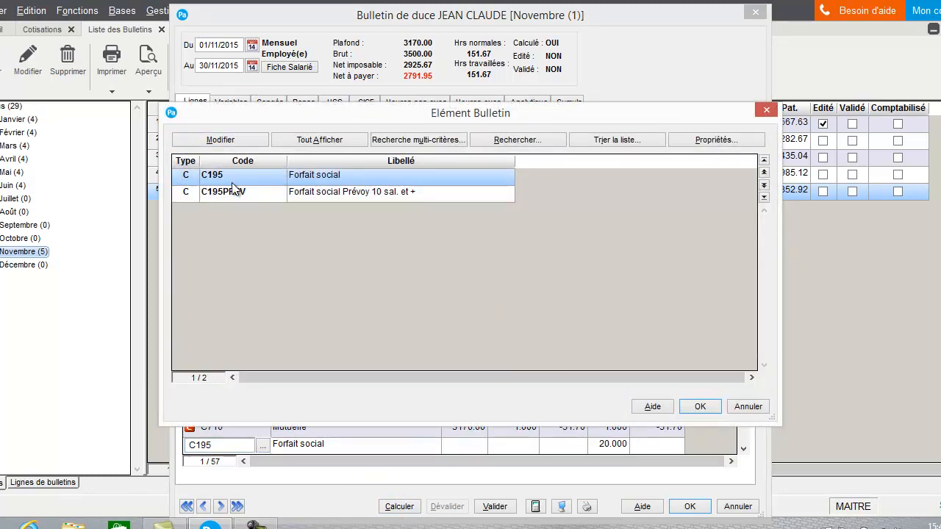
{"action": "left_click", "coordinate": [212, 139]}
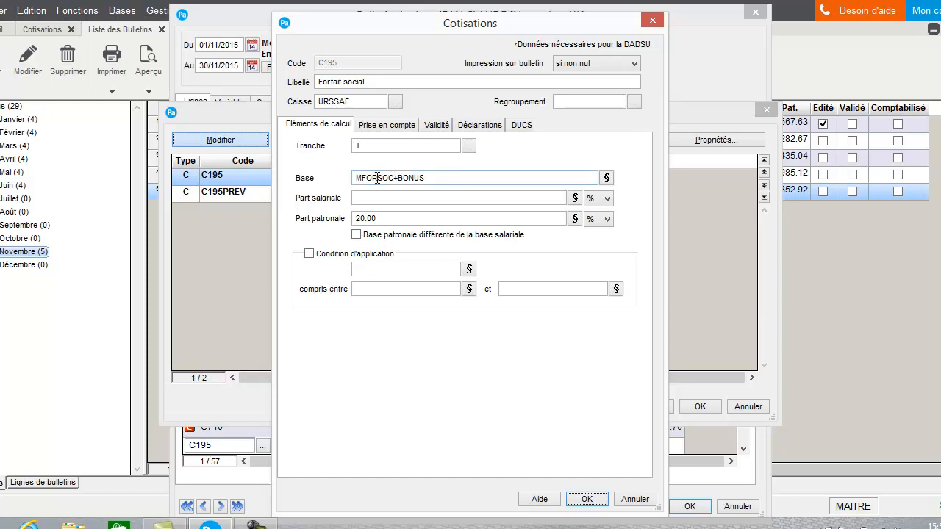
{"action": "left_click", "coordinate": [586, 501]}
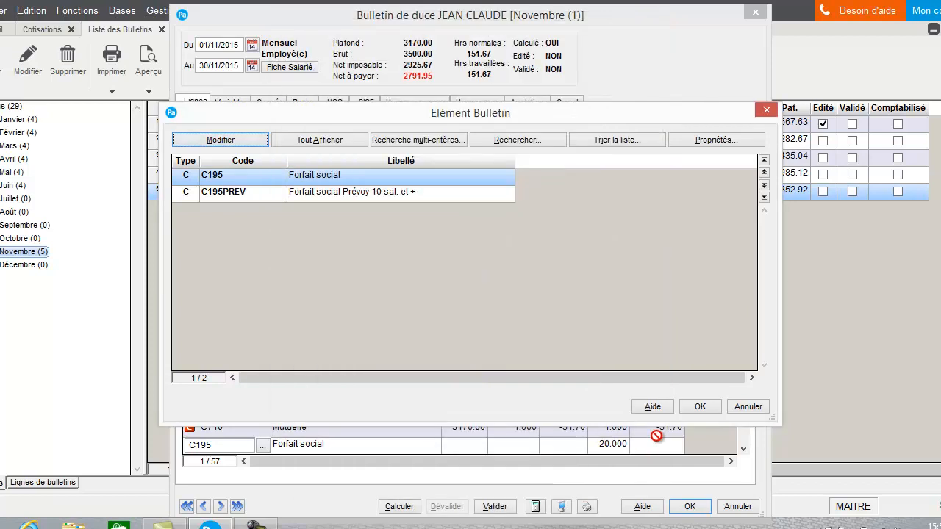
{"action": "left_click", "coordinate": [709, 405]}
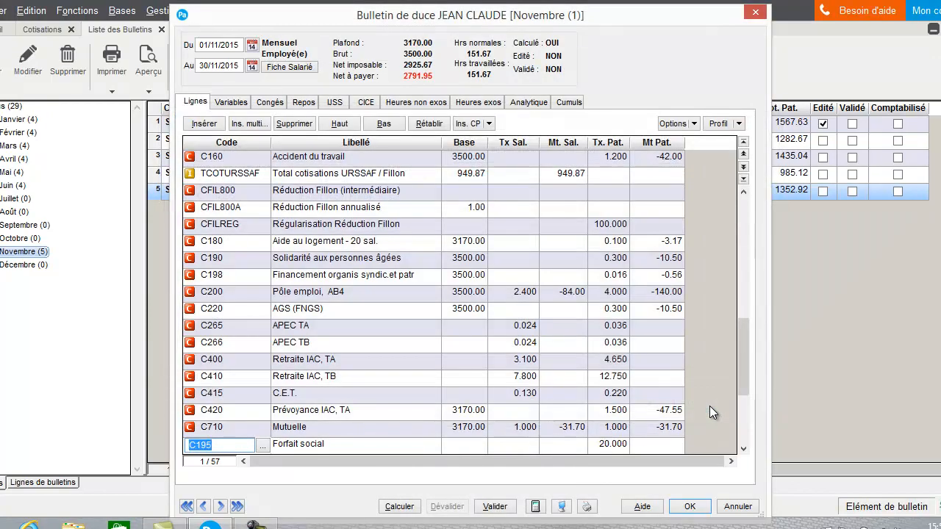
Set the payslip variables MTBONUS (Montant bonus) to 50 and MFORSOC (Montant du forfait social) to 100
{"action": "left_click", "coordinate": [233, 102]}
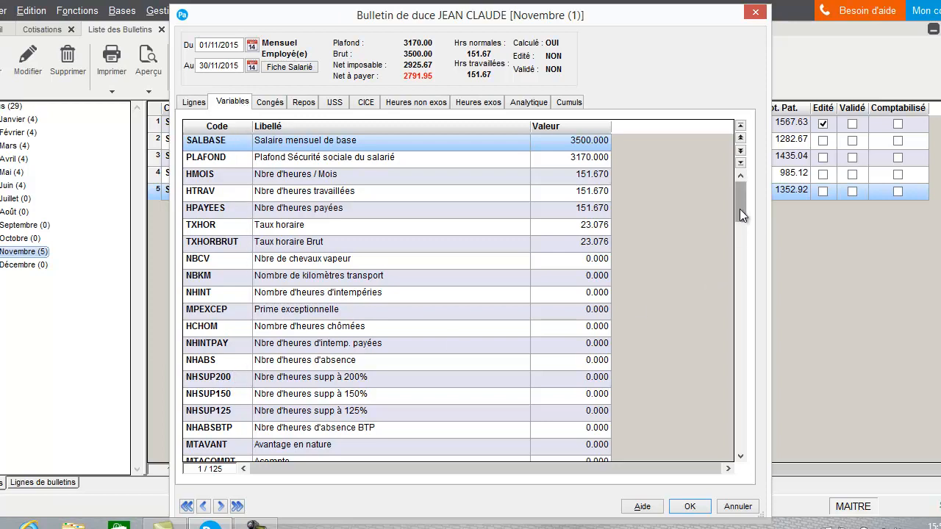
{"action": "left_click_drag", "start_coordinate": [739, 209], "coordinate": [737, 232]}
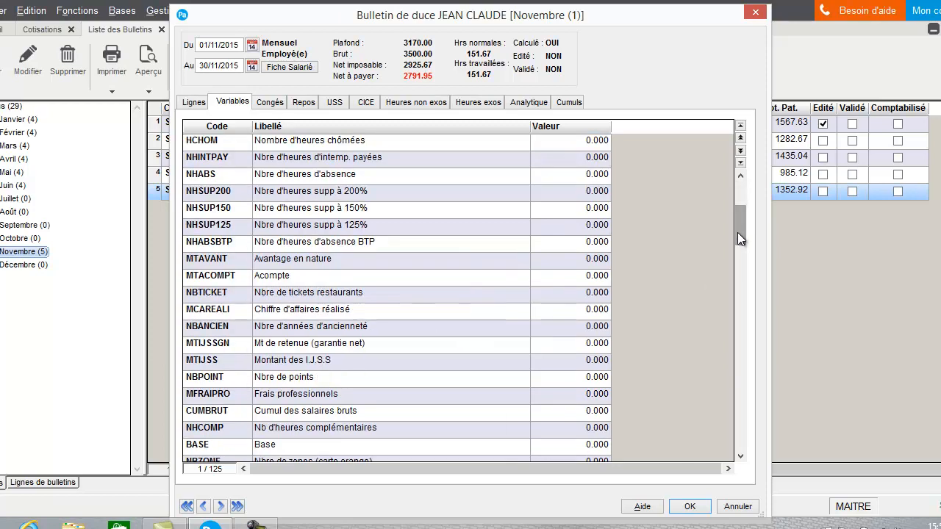
{"action": "scroll", "coordinate": [330, 252], "scroll_direction": "down", "scroll_amount": 8}
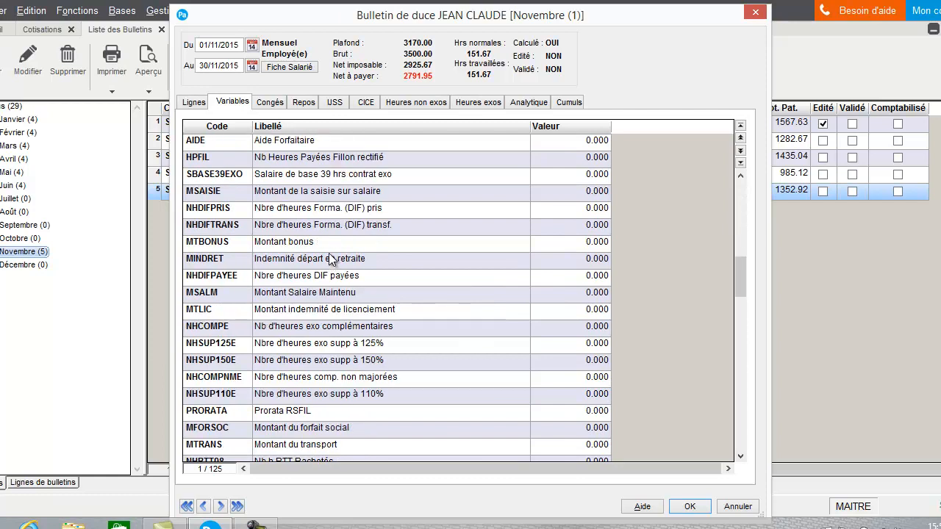
{"action": "left_click", "coordinate": [545, 246]}
{"action": "type", "text": "50"}
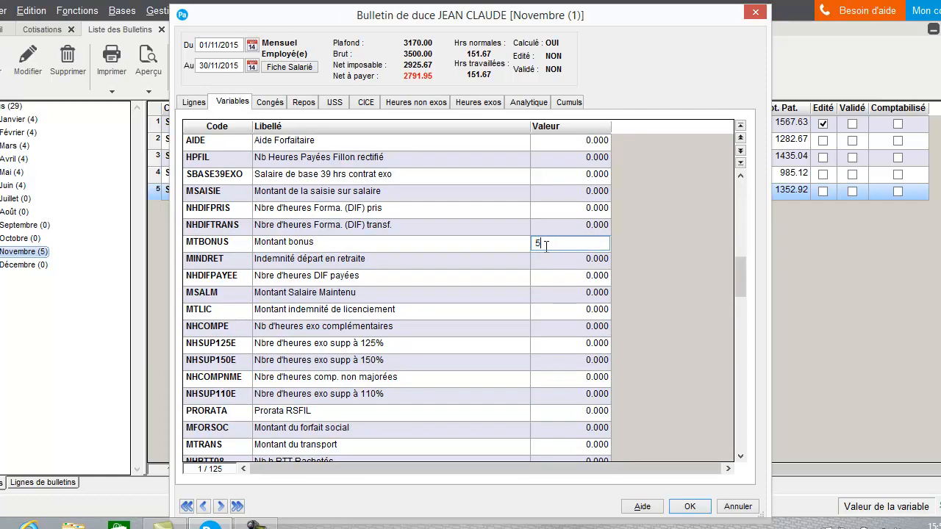
{"action": "left_click", "coordinate": [414, 306]}
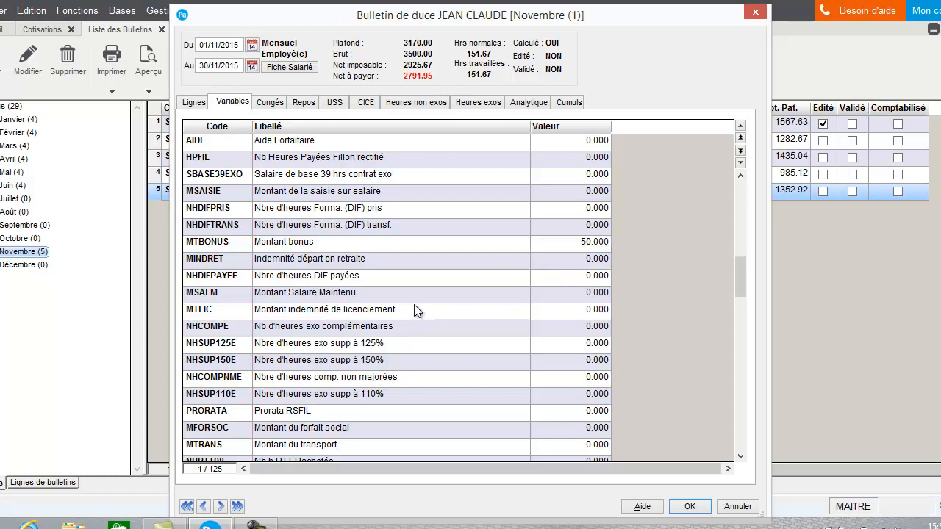
{"action": "left_click", "coordinate": [549, 427]}
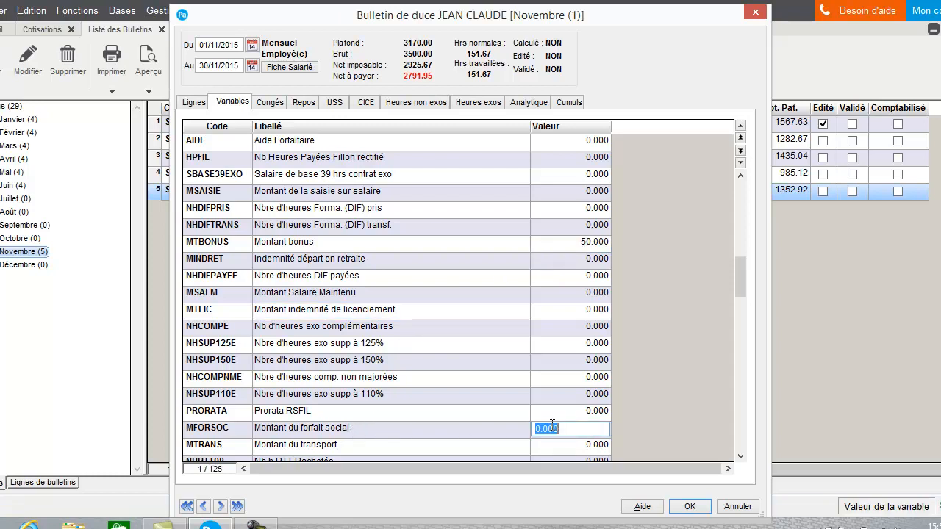
{"action": "type", "text": "100"}
{"action": "left_click", "coordinate": [425, 377]}
Return to the payslip lines around C195 Forfait social and recalculate the payslip with the entered variables
{"action": "left_click", "coordinate": [194, 102]}
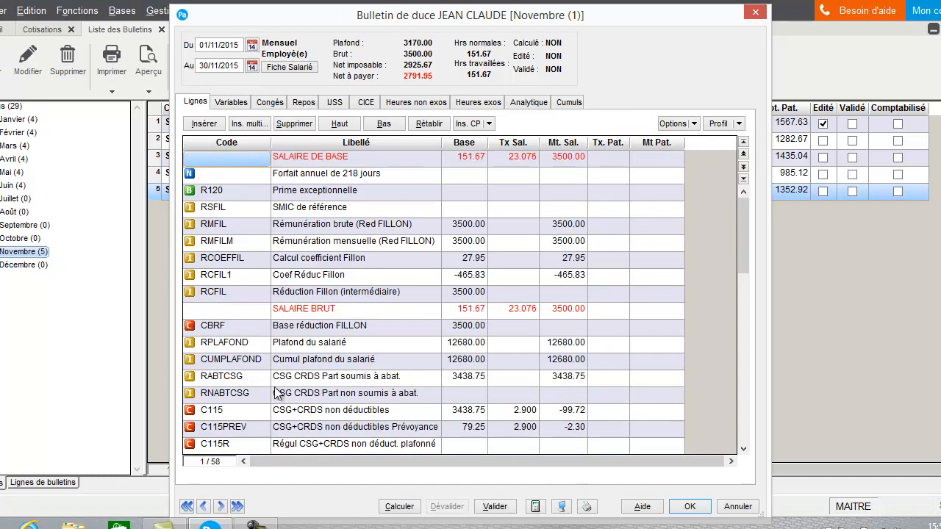
{"action": "left_click_drag", "start_coordinate": [740, 230], "coordinate": [740, 357]}
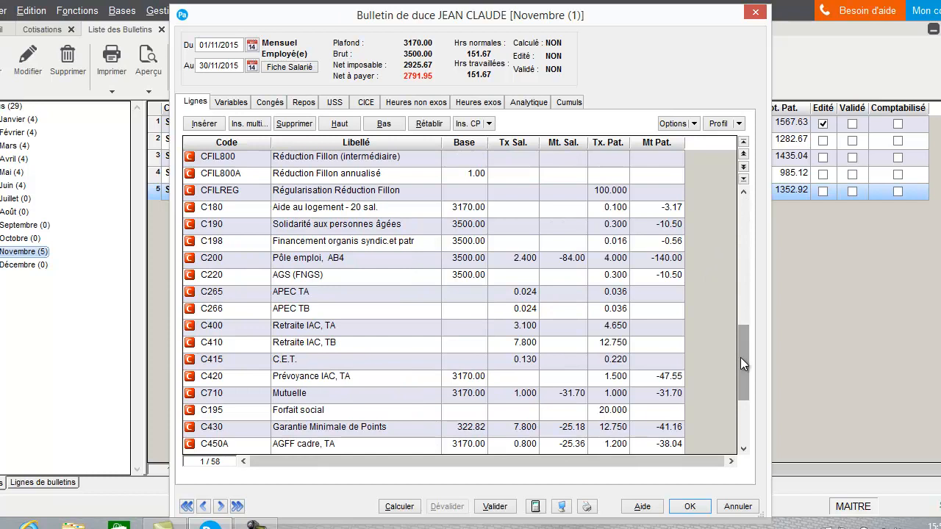
{"action": "left_click", "coordinate": [399, 506]}
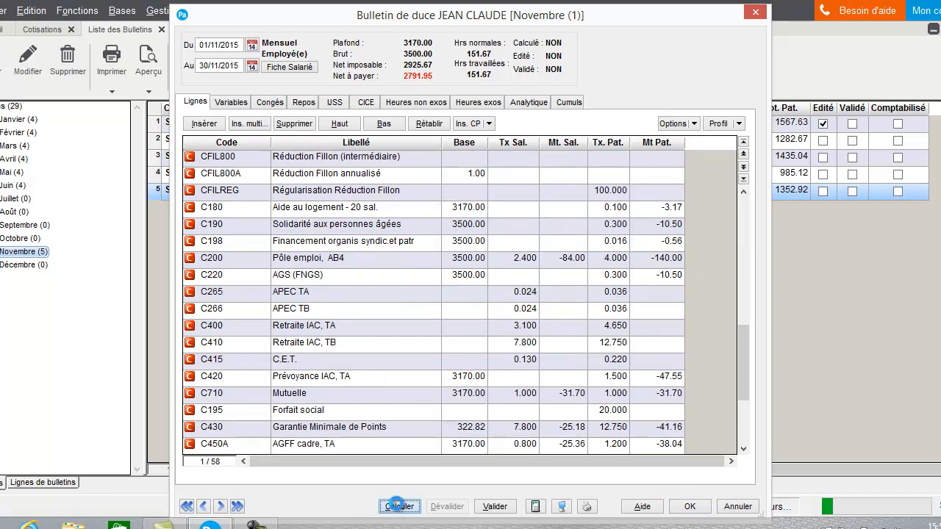